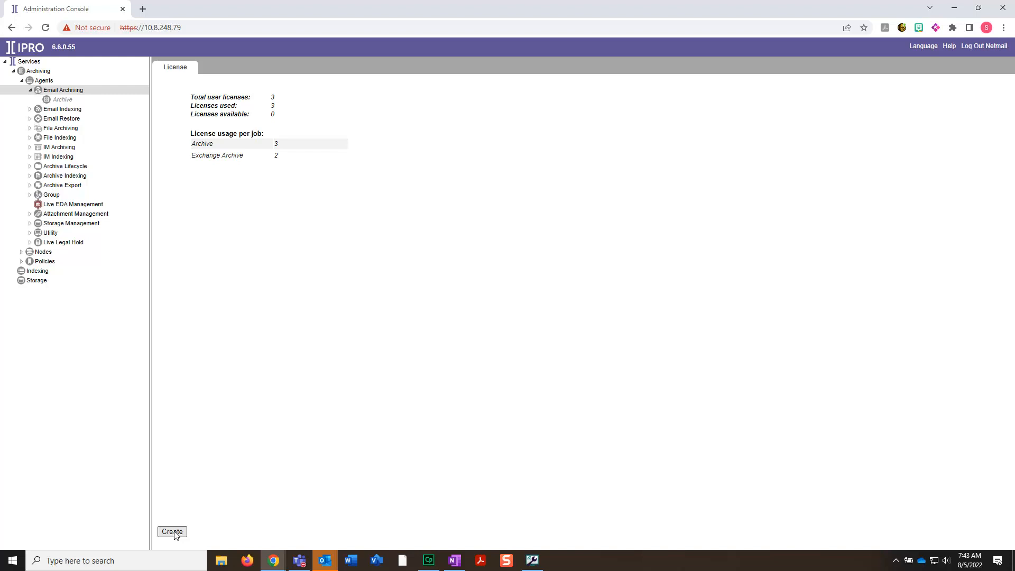
- Create an email archiving job named Exchange Archive with Exchange as its source type
{"action": "left_click", "coordinate": [473, 260]}
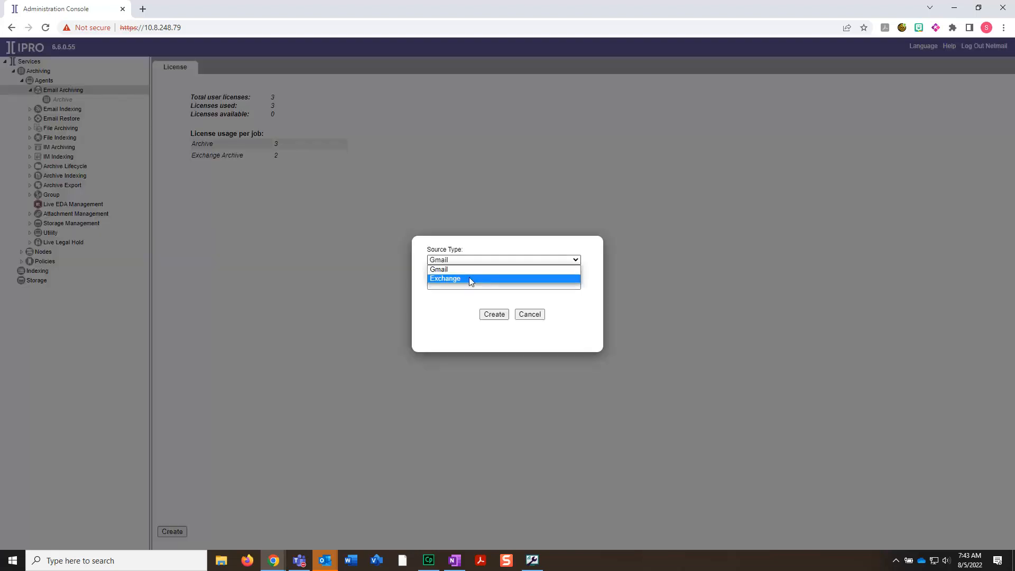
{"action": "left_click", "coordinate": [469, 279]}
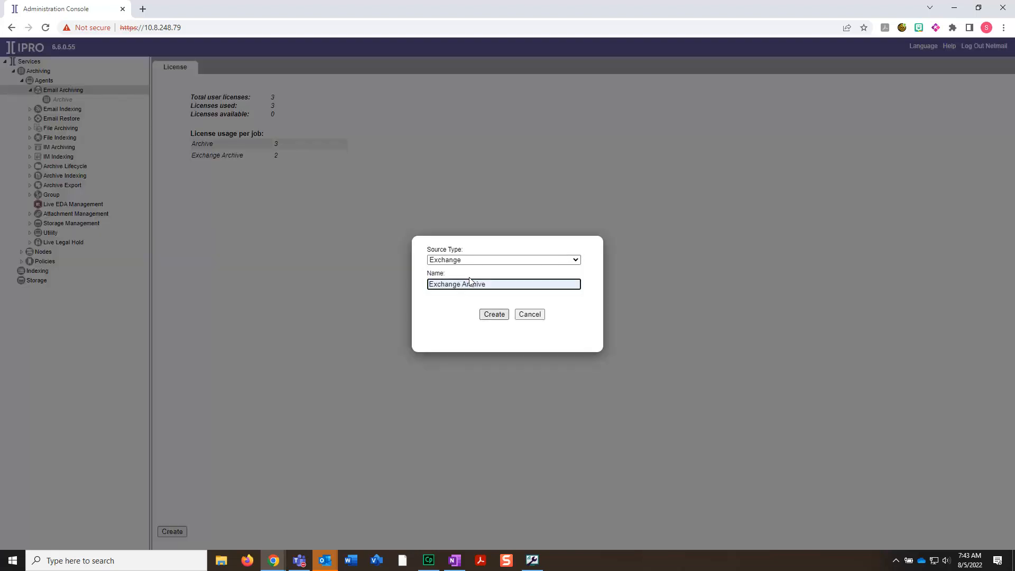
{"action": "left_click", "coordinate": [494, 315]}
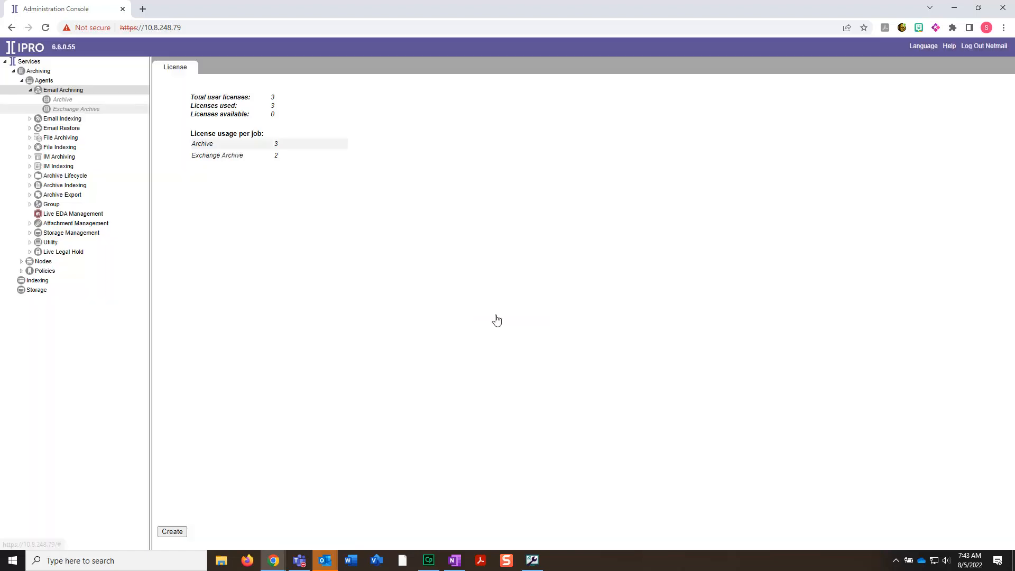
- Set the output destination in the Exchange Archive job's criteria to the Archive location
{"action": "left_click", "coordinate": [66, 109]}
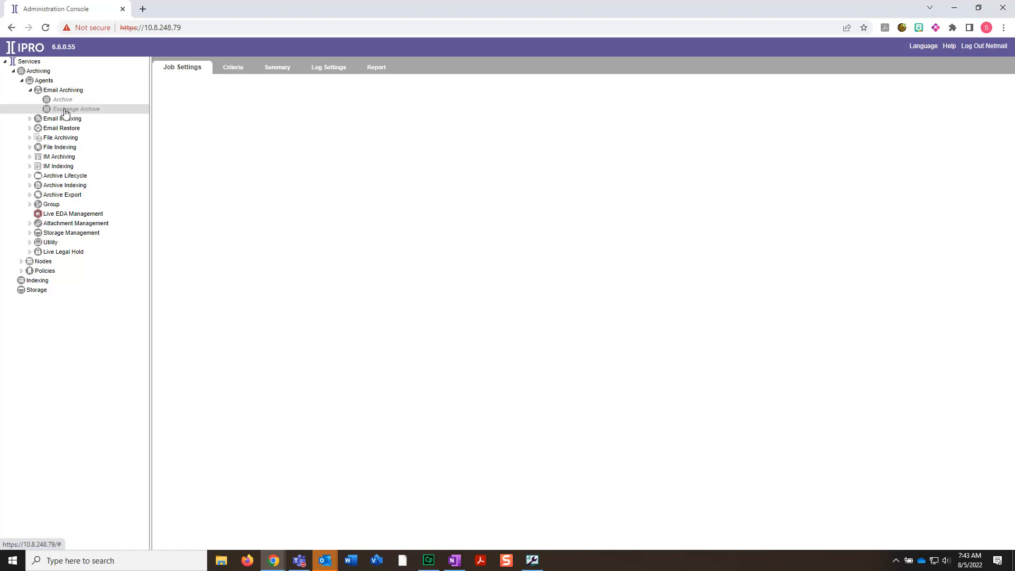
{"action": "left_click", "coordinate": [225, 68]}
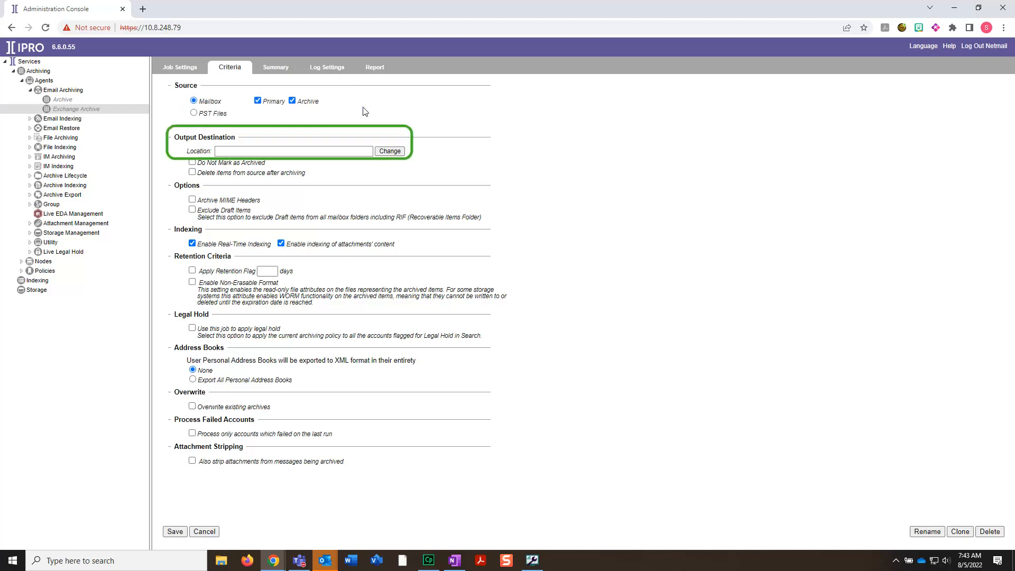
{"action": "left_click", "coordinate": [393, 152]}
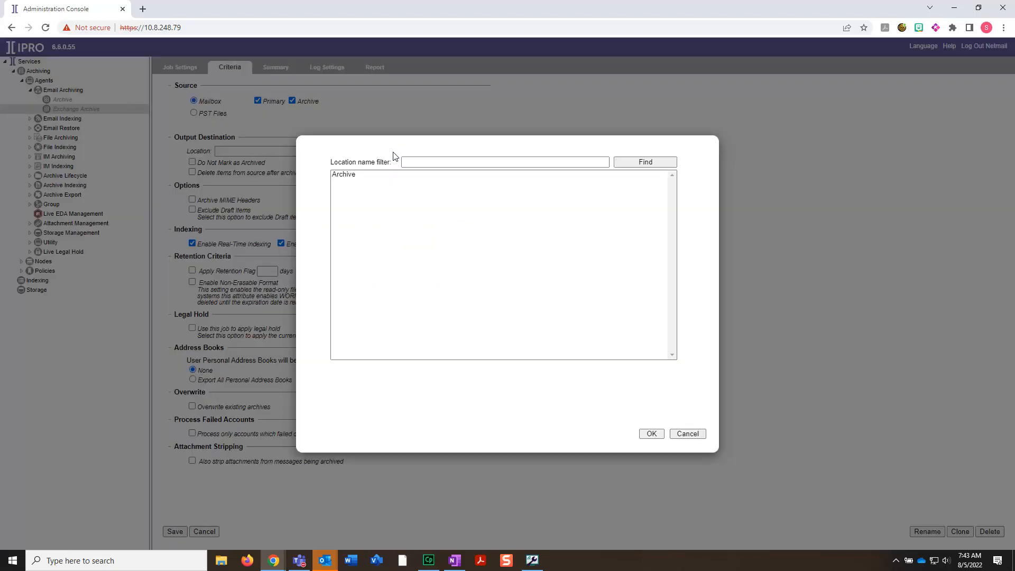
{"action": "left_click", "coordinate": [347, 178]}
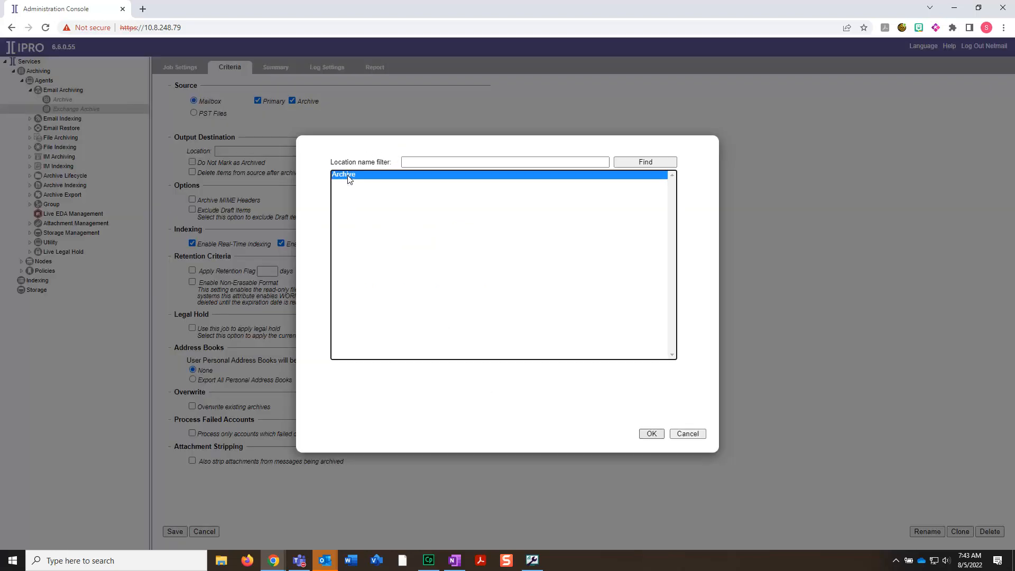
{"action": "left_click", "coordinate": [655, 432]}
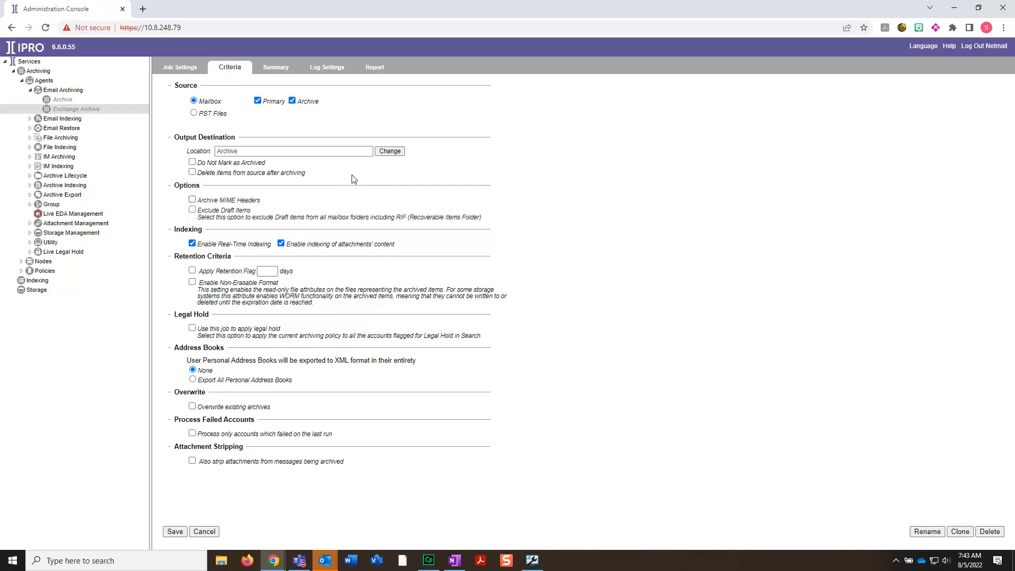
- Enable the Archive MIME Headers and Exclude Draft Items options in the job's criteria
{"action": "left_click", "coordinate": [191, 201]}
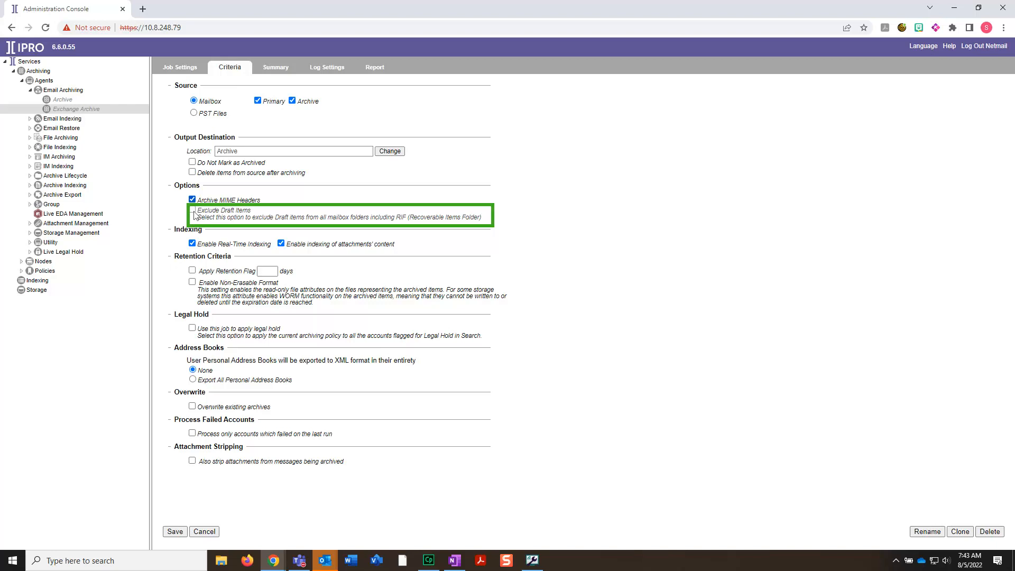
{"action": "left_click", "coordinate": [193, 212]}
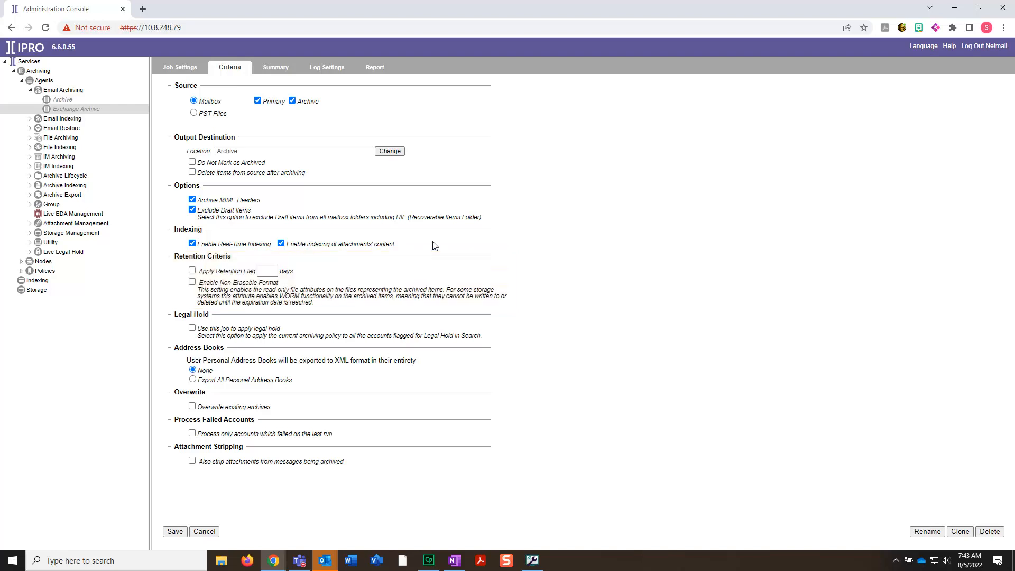
- Apply a 2557-day retention flag with Non-Erasable Format, use the job to apply legal hold, and save the criteria
{"action": "left_click", "coordinate": [193, 271]}
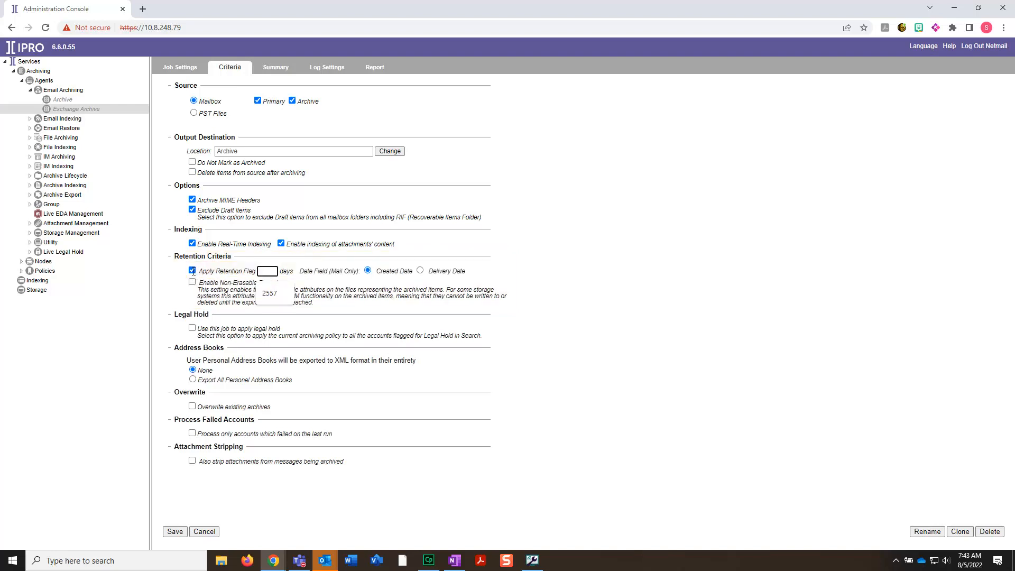
{"action": "type", "text": "2557"}
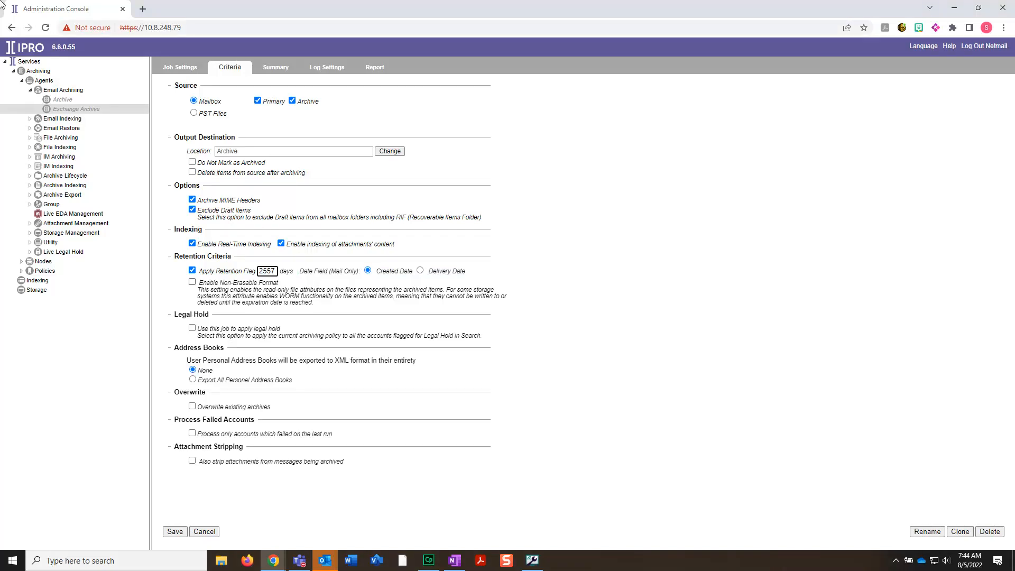
{"action": "left_click", "coordinate": [192, 282]}
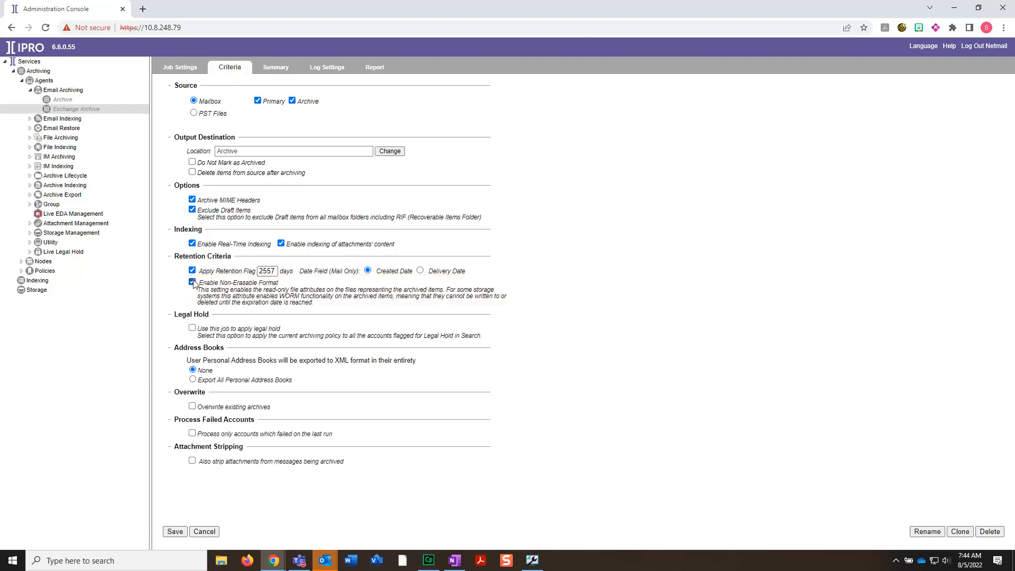
{"action": "left_click", "coordinate": [193, 328]}
{"action": "left_click", "coordinate": [170, 535]}
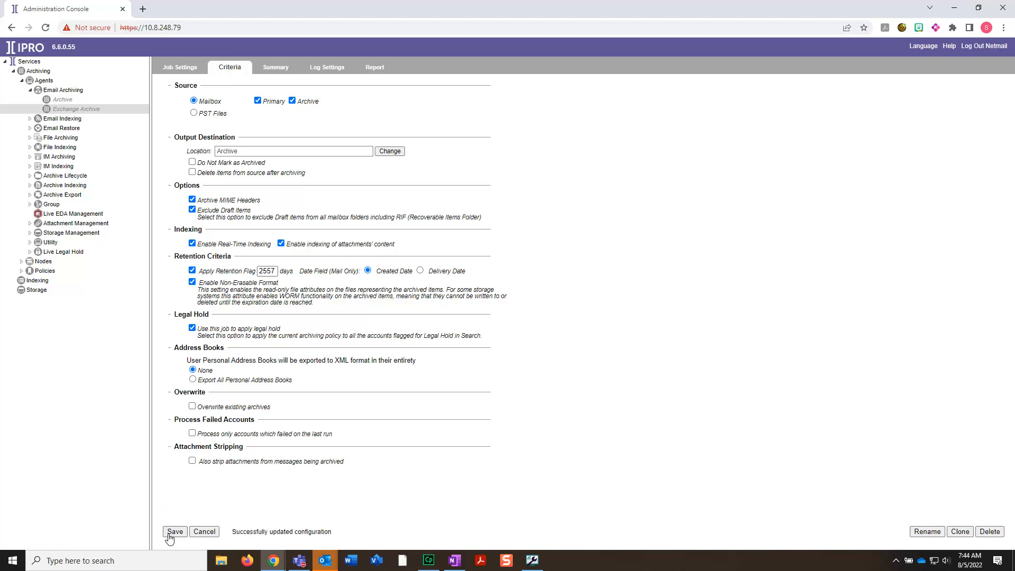
- Assign New Sample Archive Policy as the Exchange Archive job's policy in its job settings
{"action": "left_click", "coordinate": [173, 67]}
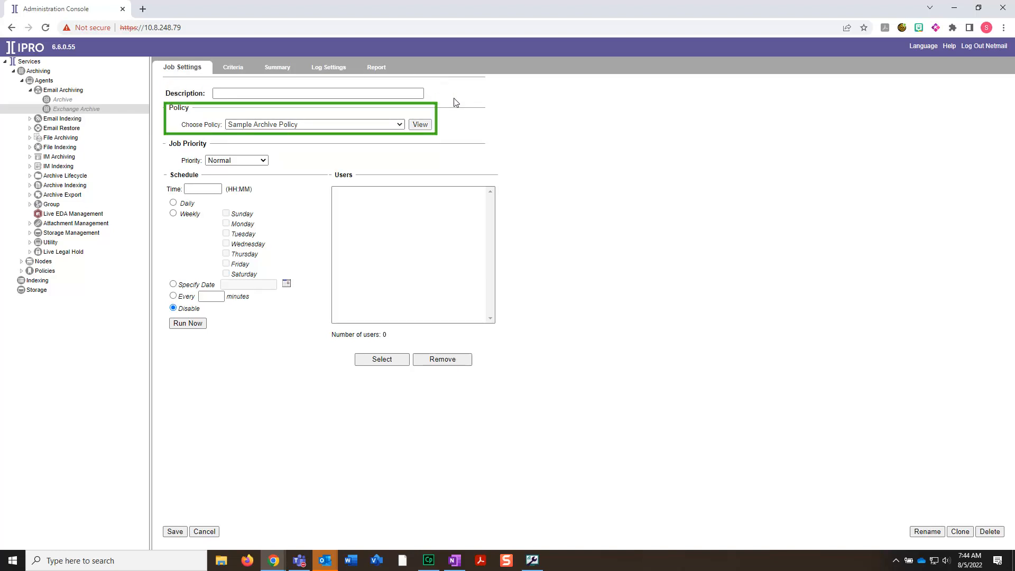
{"action": "left_click", "coordinate": [385, 127]}
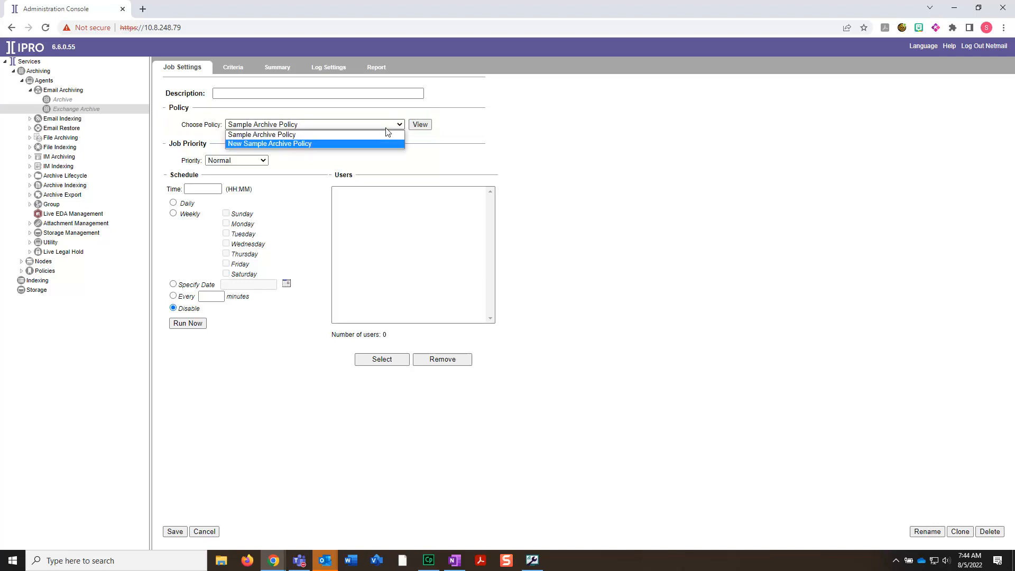
{"action": "left_click", "coordinate": [363, 143]}
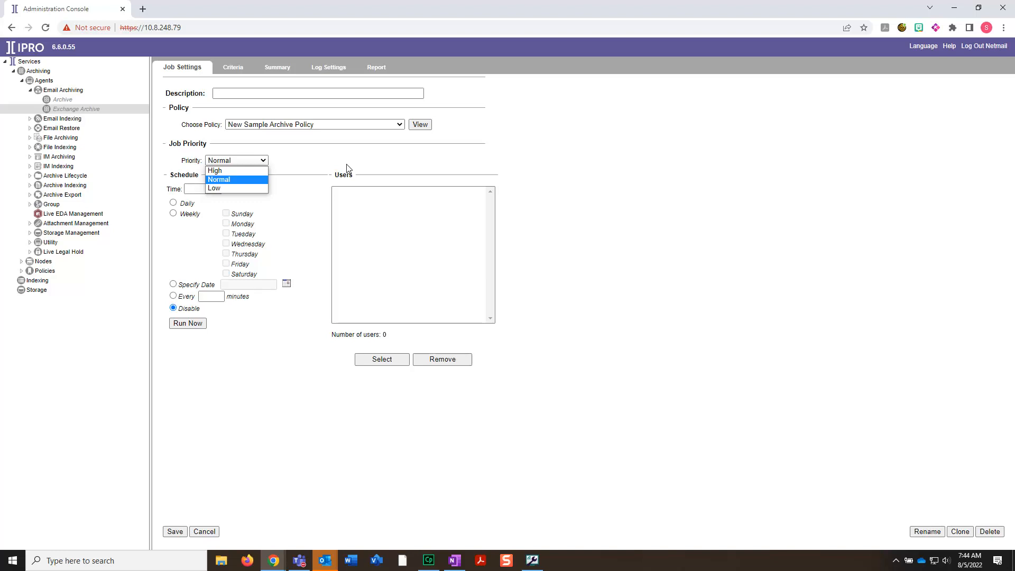
- Schedule the job to run weekly on Sunday at 06:00
{"action": "left_click", "coordinate": [207, 191]}
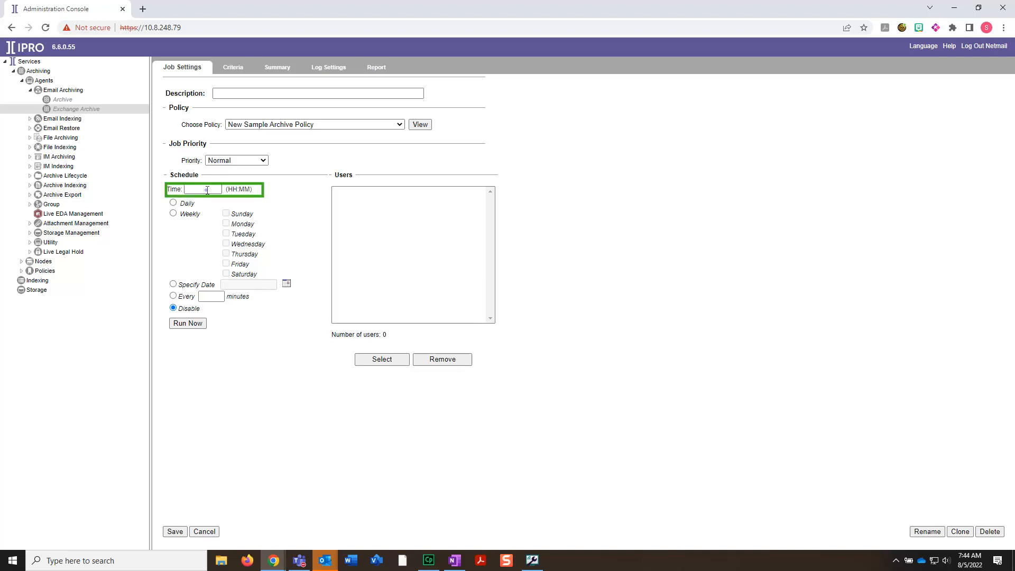
{"action": "left_click", "coordinate": [207, 189]}
{"action": "type", "text": "06:00"}
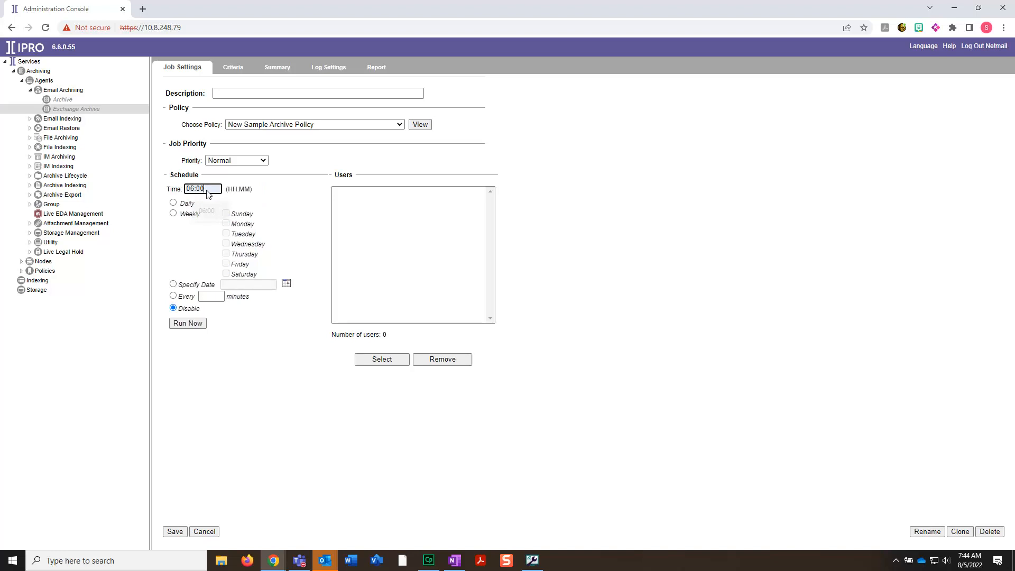
{"action": "left_click", "coordinate": [173, 214]}
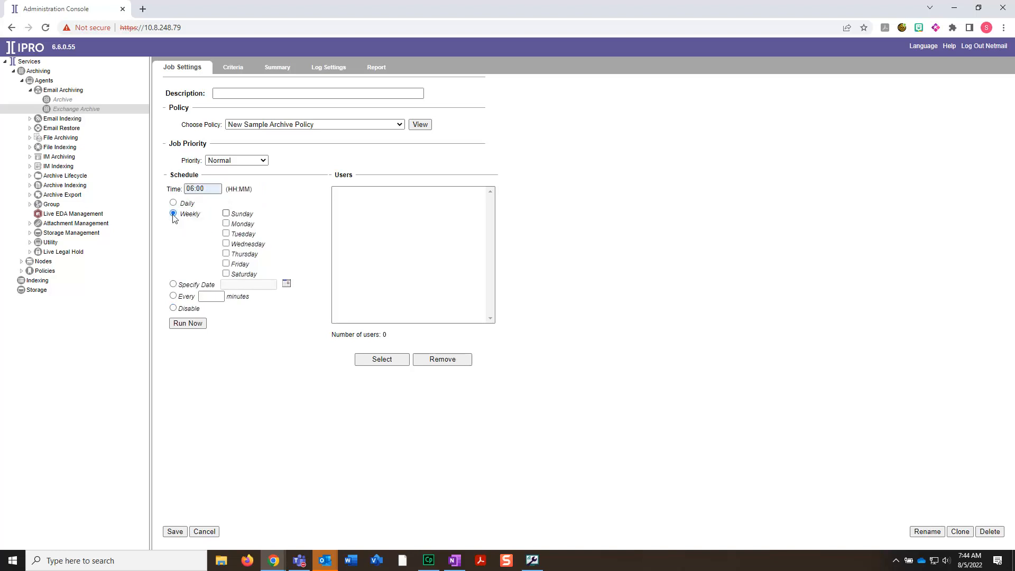
{"action": "left_click", "coordinate": [226, 214]}
- Add the first and third globexind.com accounts from the full user list to the job, and save the job settings
{"action": "left_click", "coordinate": [369, 365]}
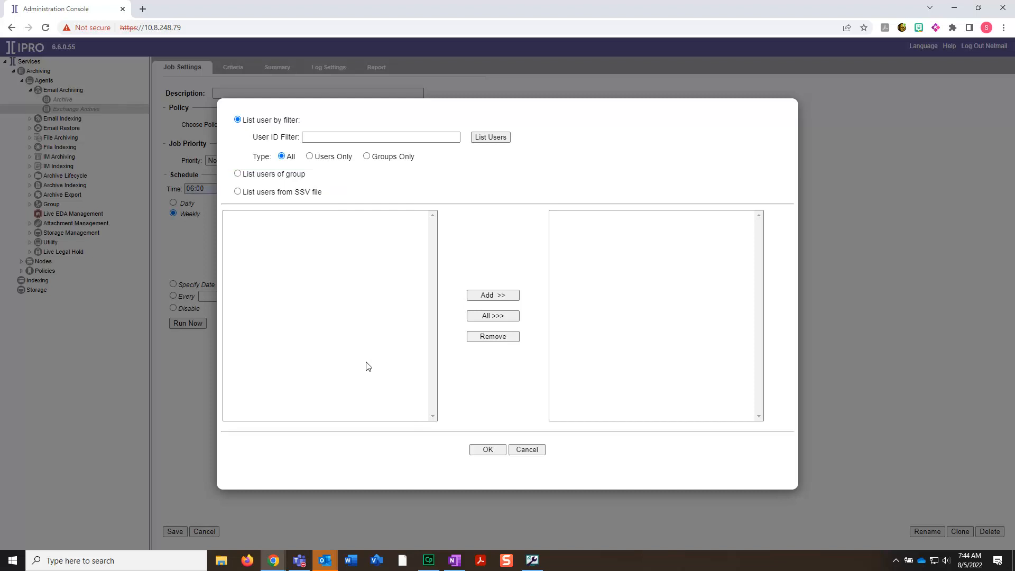
{"action": "left_click", "coordinate": [488, 137]}
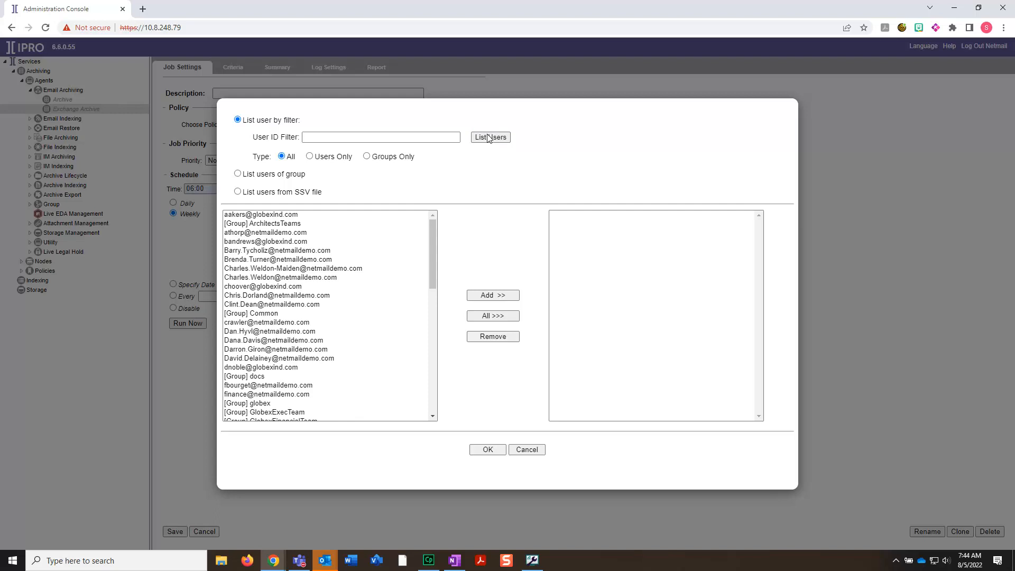
{"action": "left_click", "coordinate": [286, 215]}
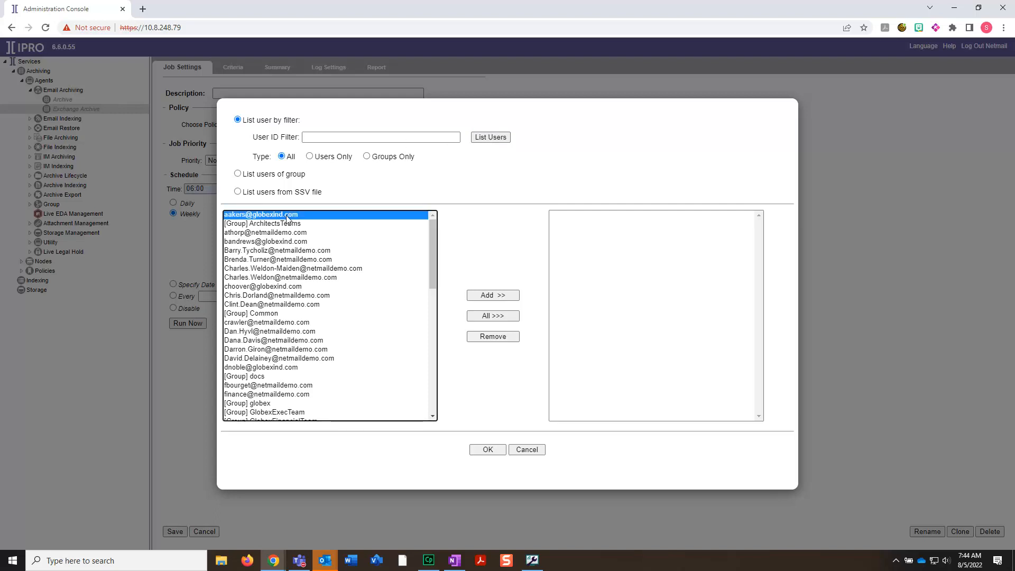
{"action": "left_click", "coordinate": [262, 287], "text": "ctrl"}
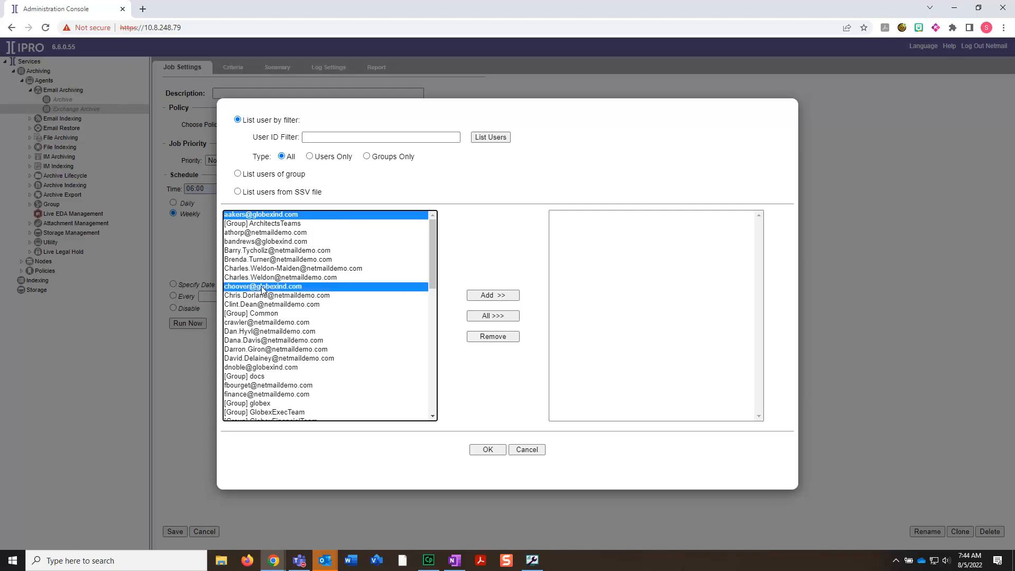
{"action": "left_click", "coordinate": [489, 296]}
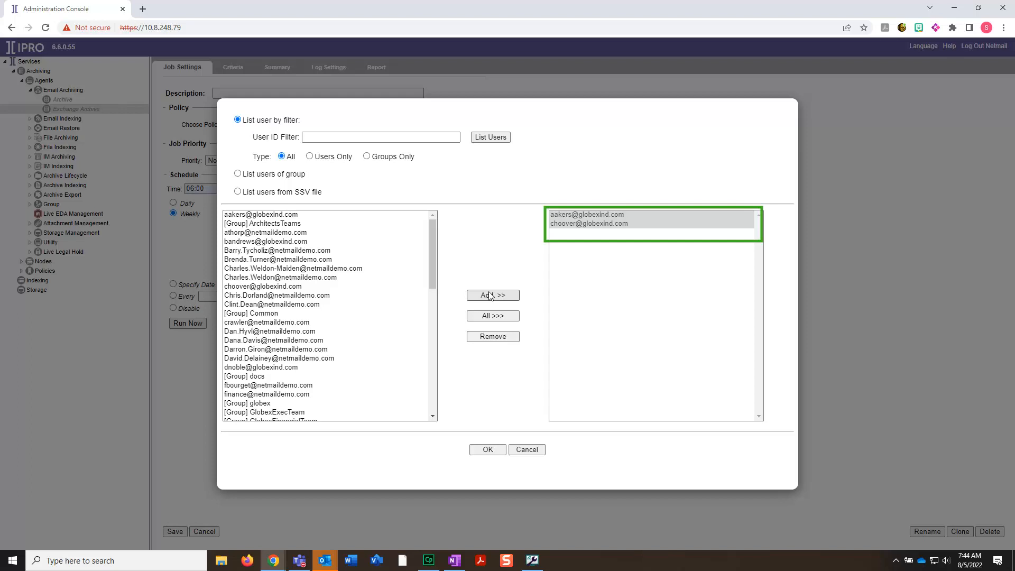
{"action": "left_click", "coordinate": [482, 451]}
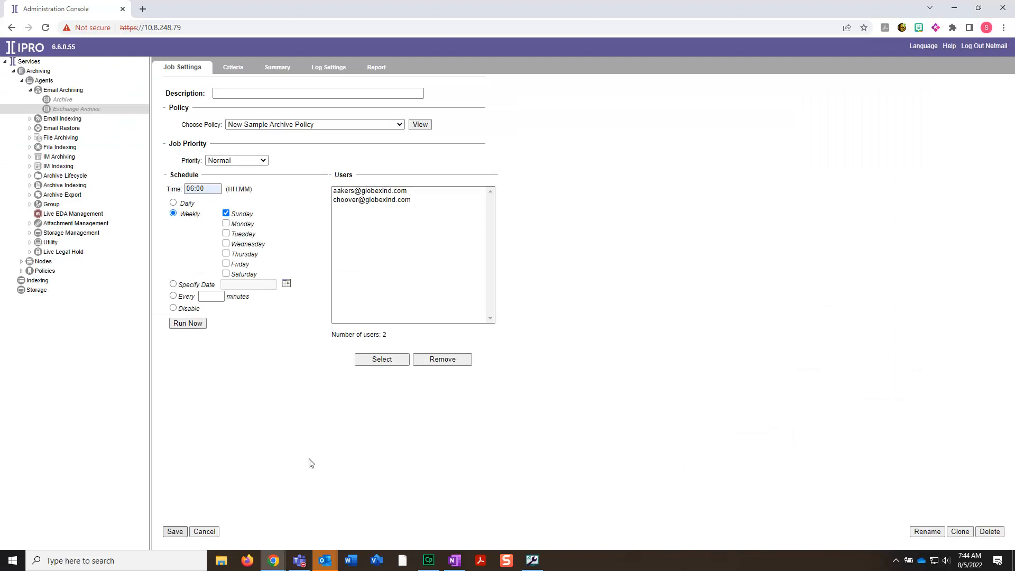
{"action": "left_click", "coordinate": [174, 532]}
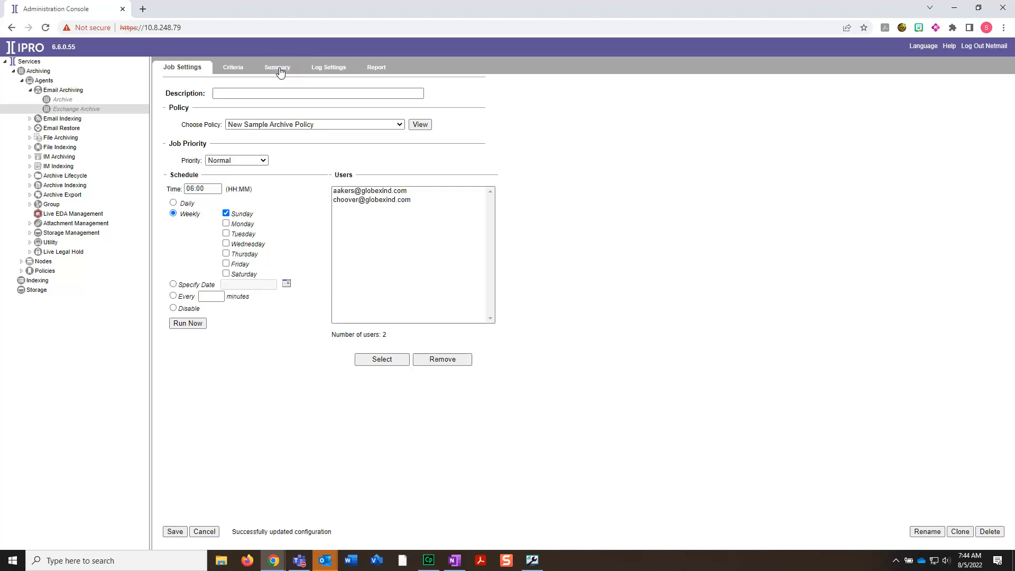
- Review the Exchange Archive job's summary and open its log and notification settings
{"action": "left_click", "coordinate": [280, 69]}
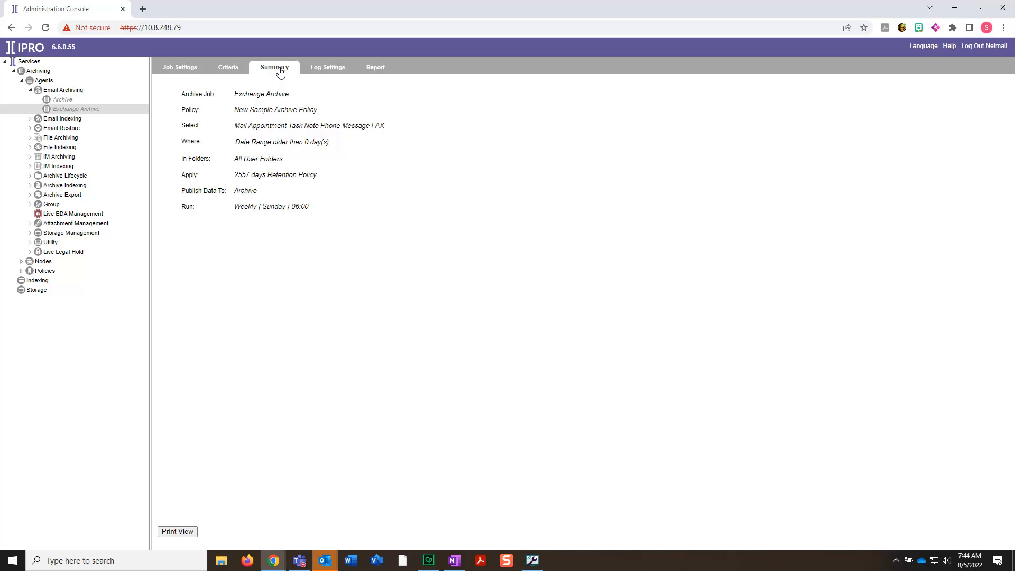
{"action": "left_click", "coordinate": [317, 69]}
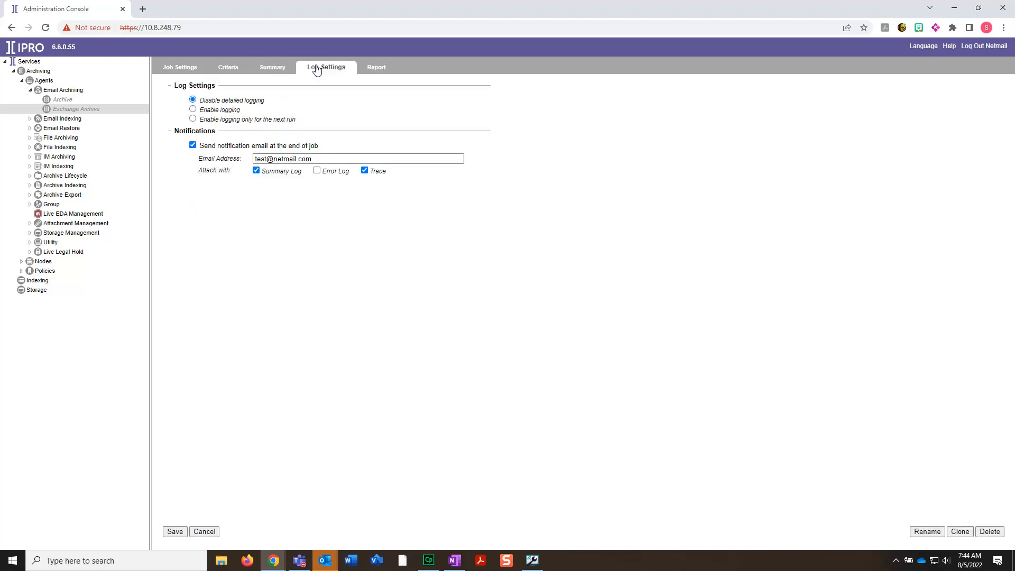